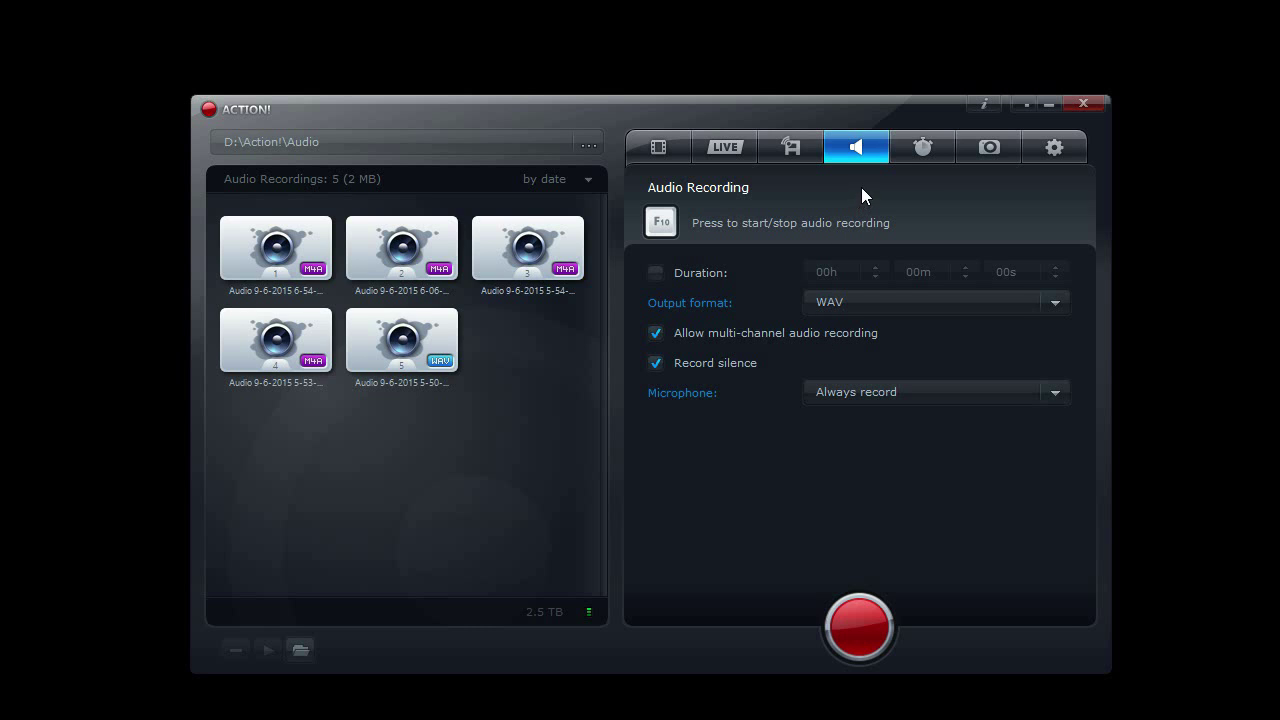
- Look over the Benchmarking and Screenshots sections, then come back to audio recording settings
left_click(923, 147)
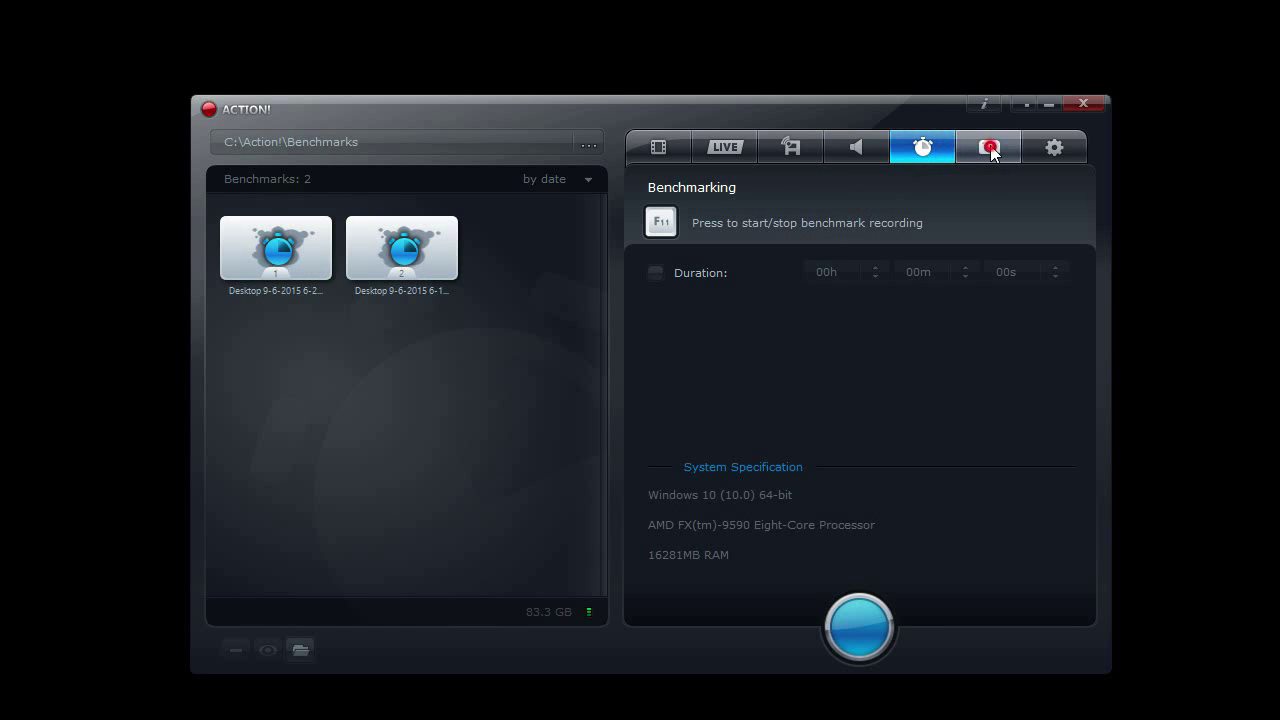
left_click(990, 148)
left_click(853, 147)
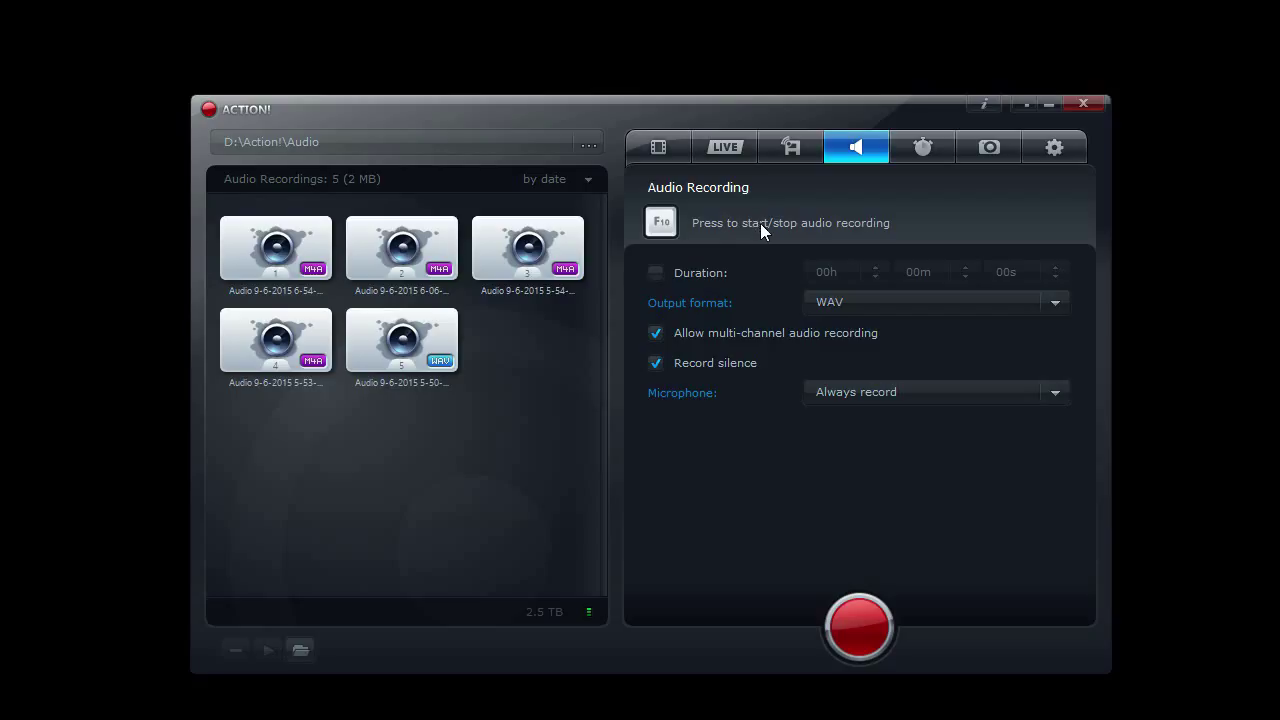
- Try the recording duration limit, then leave it off and keep WAV as output format
left_click(656, 272)
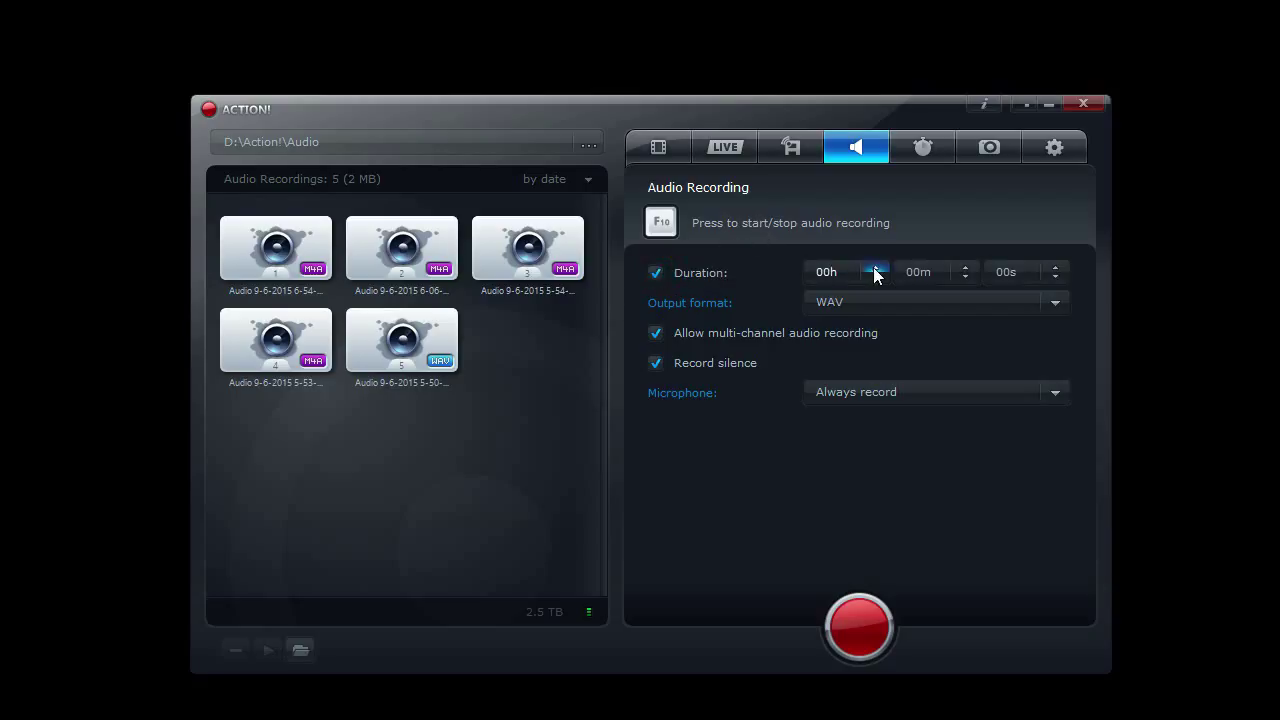
left_click(875, 268)
left_click(877, 278)
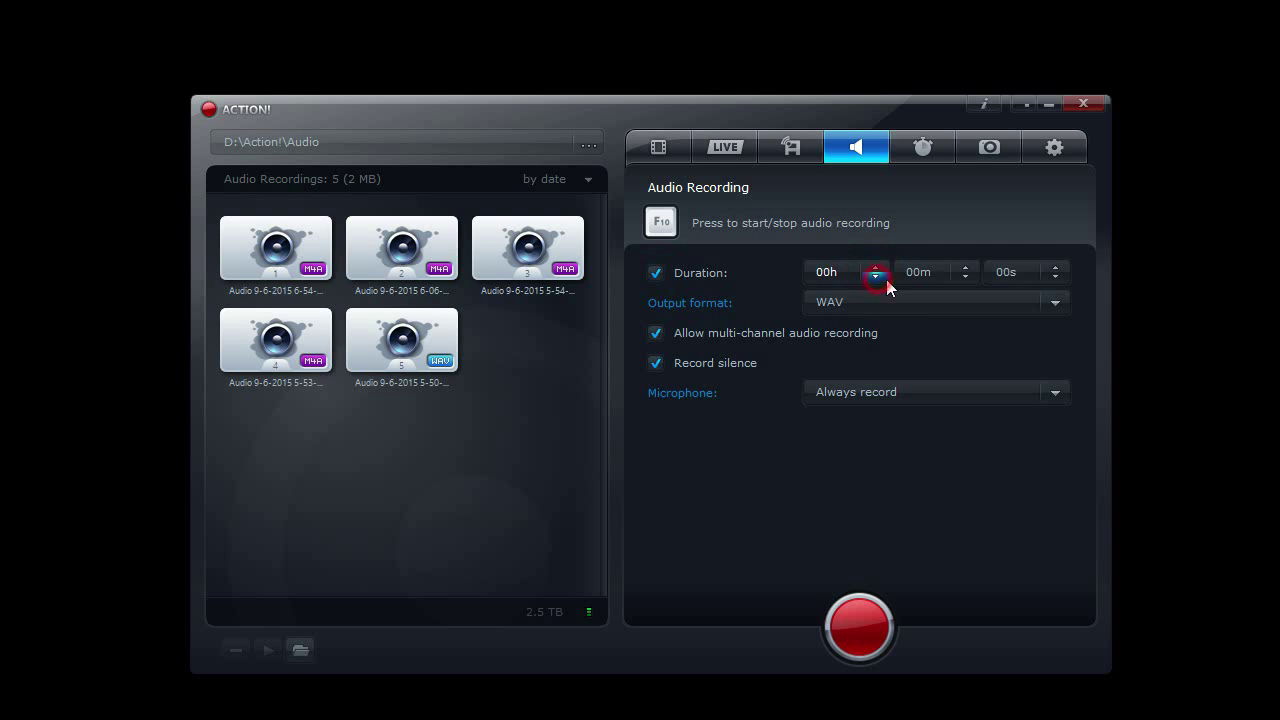
left_click(966, 278)
left_click(652, 273)
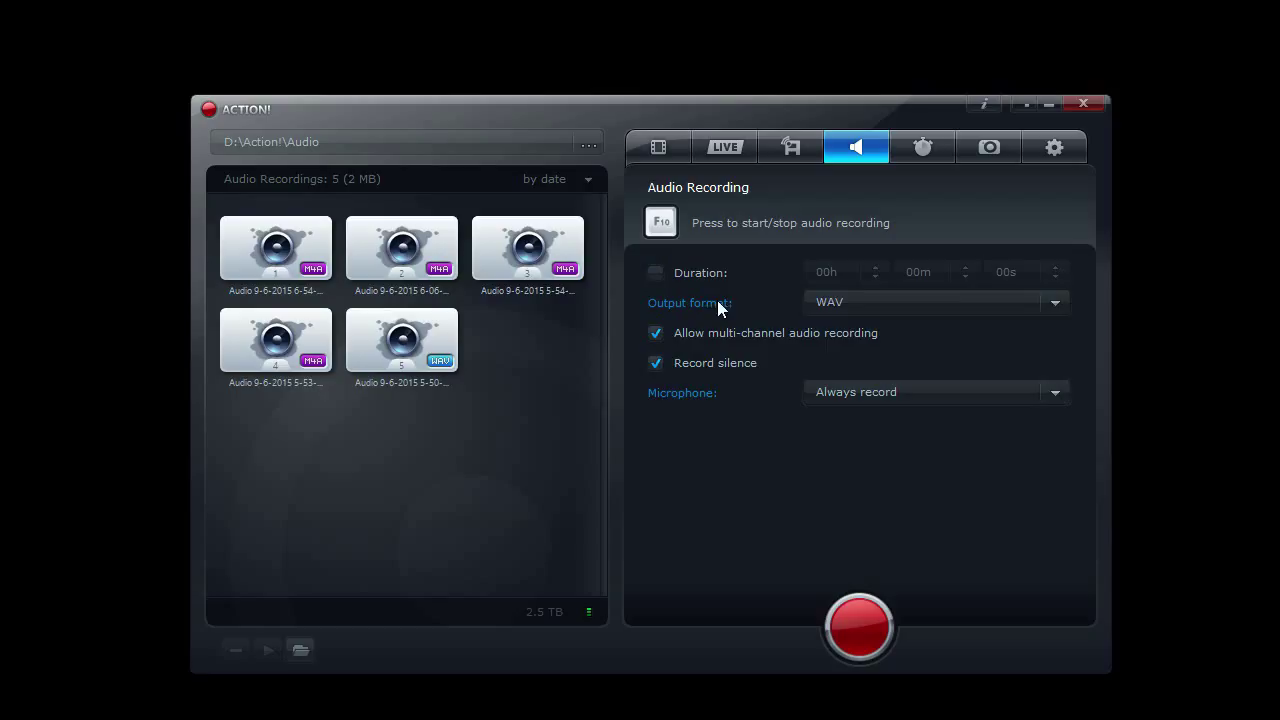
left_click(852, 300)
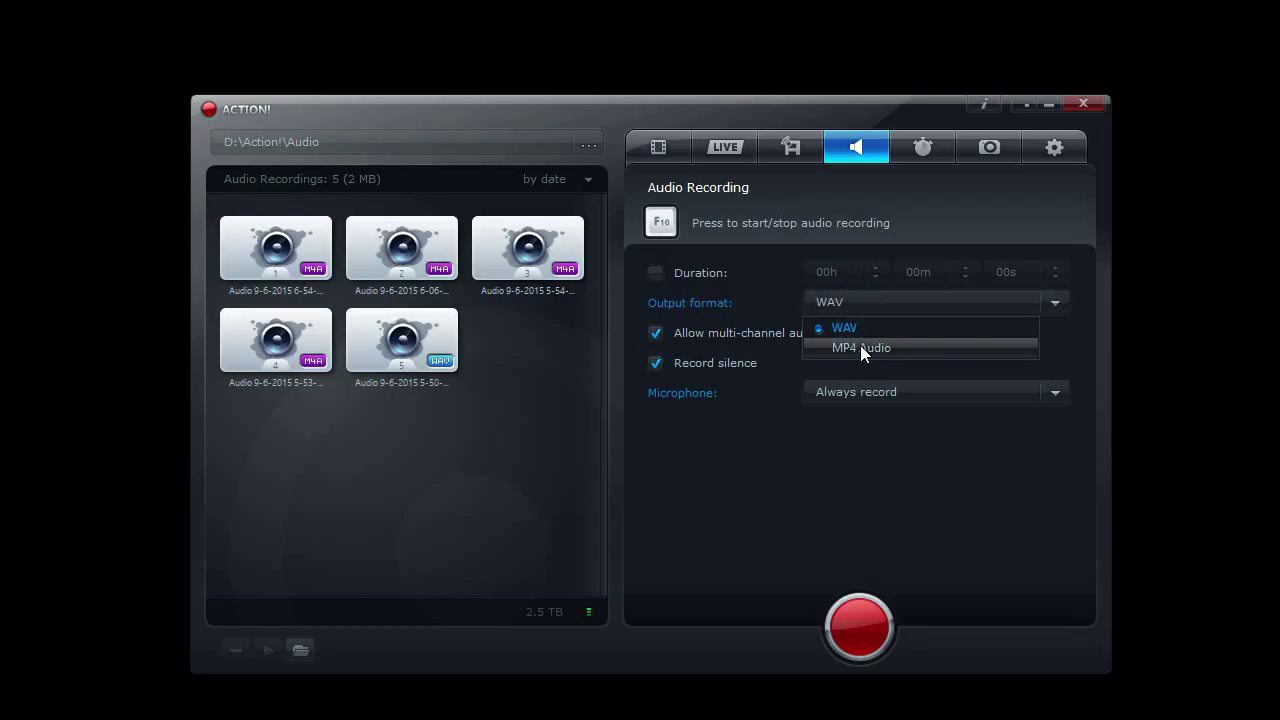
left_click(765, 296)
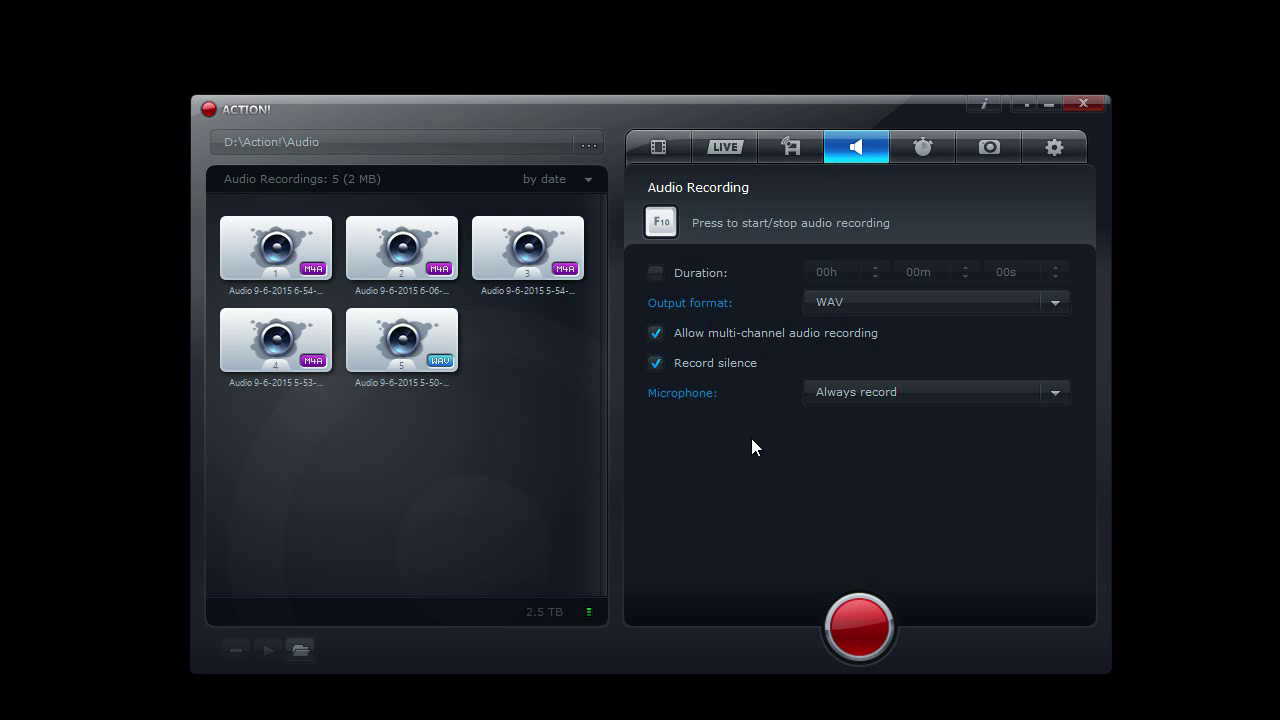
- Keep the microphone on Always record, then check the format, length and size of recordings 1 and 5
left_click(876, 395)
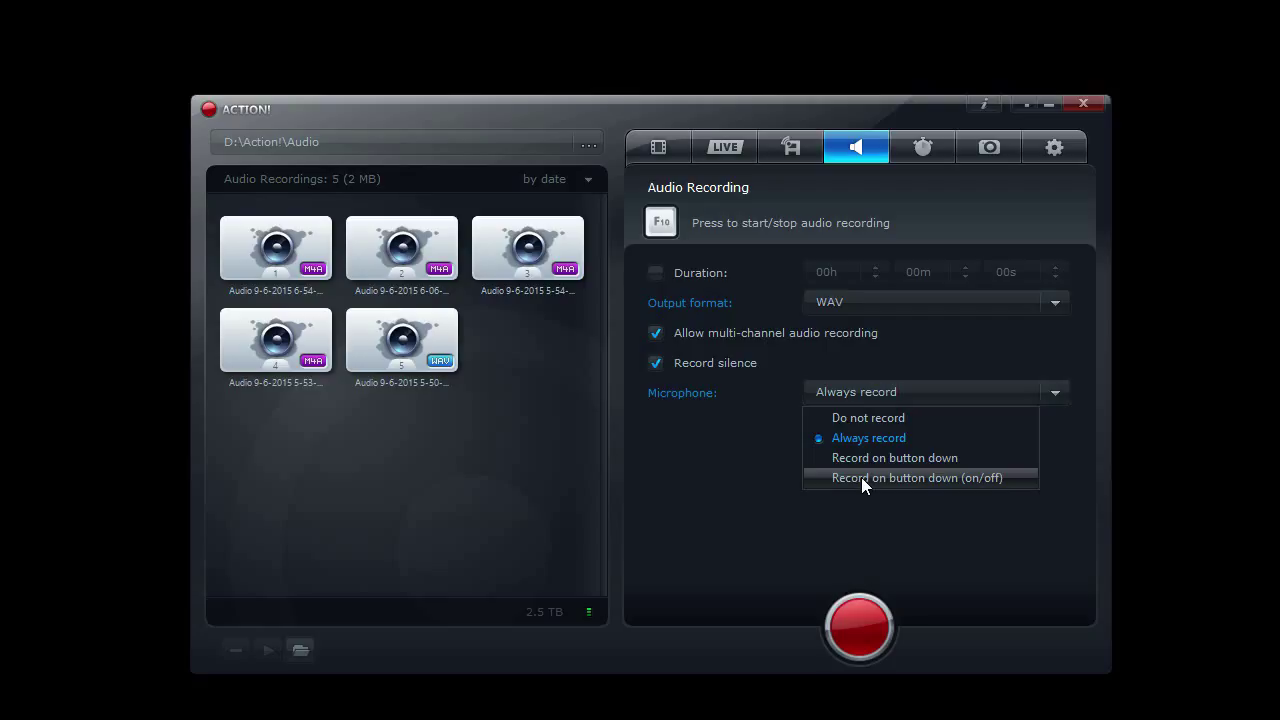
left_click(726, 514)
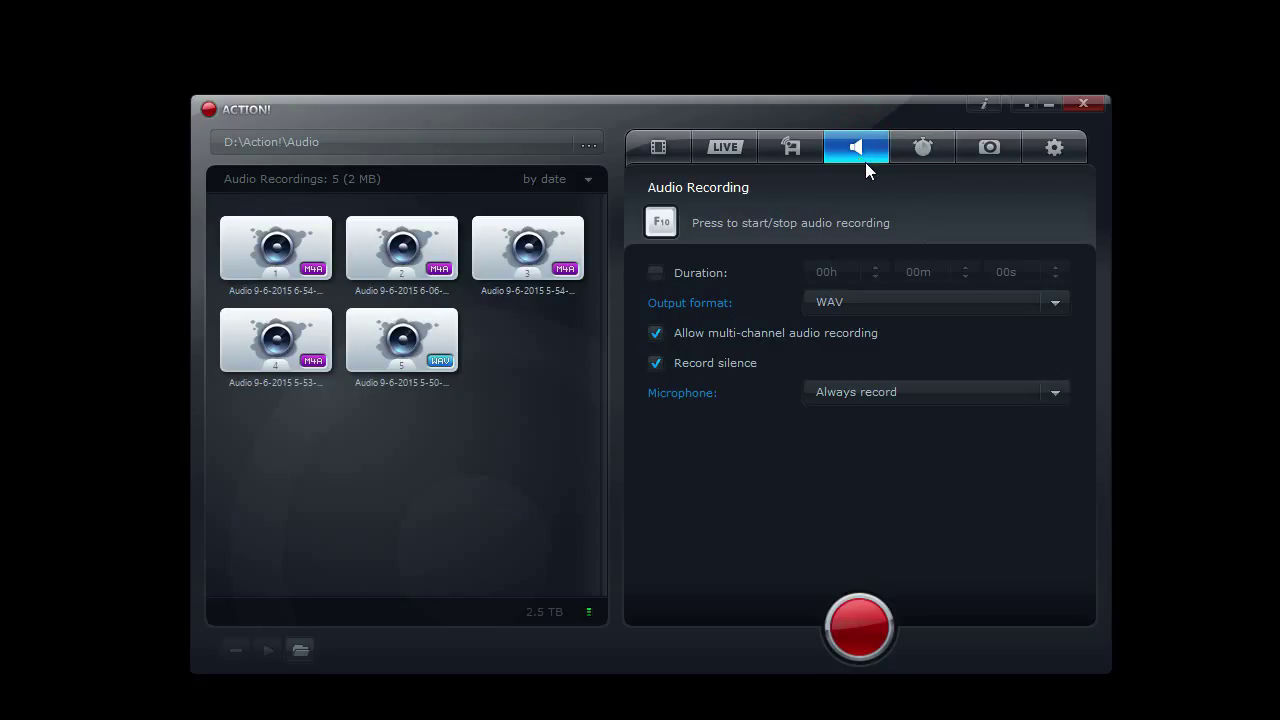
left_click(314, 280)
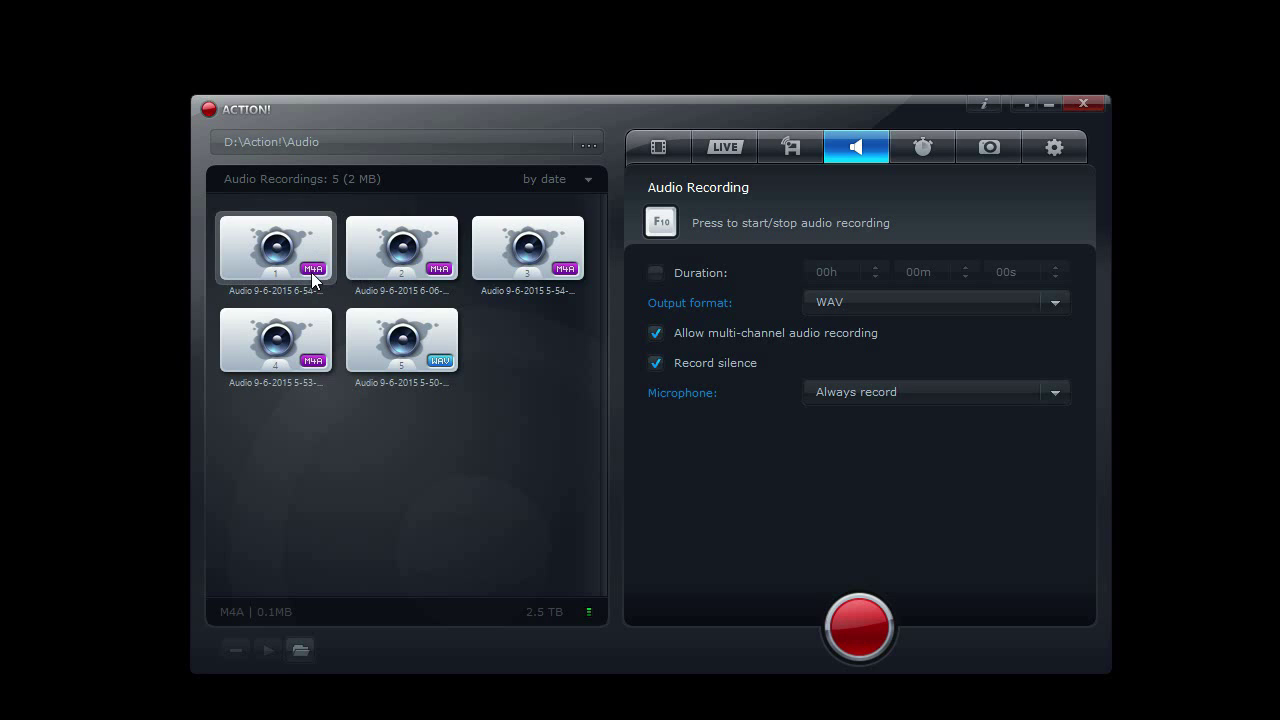
left_click(447, 362)
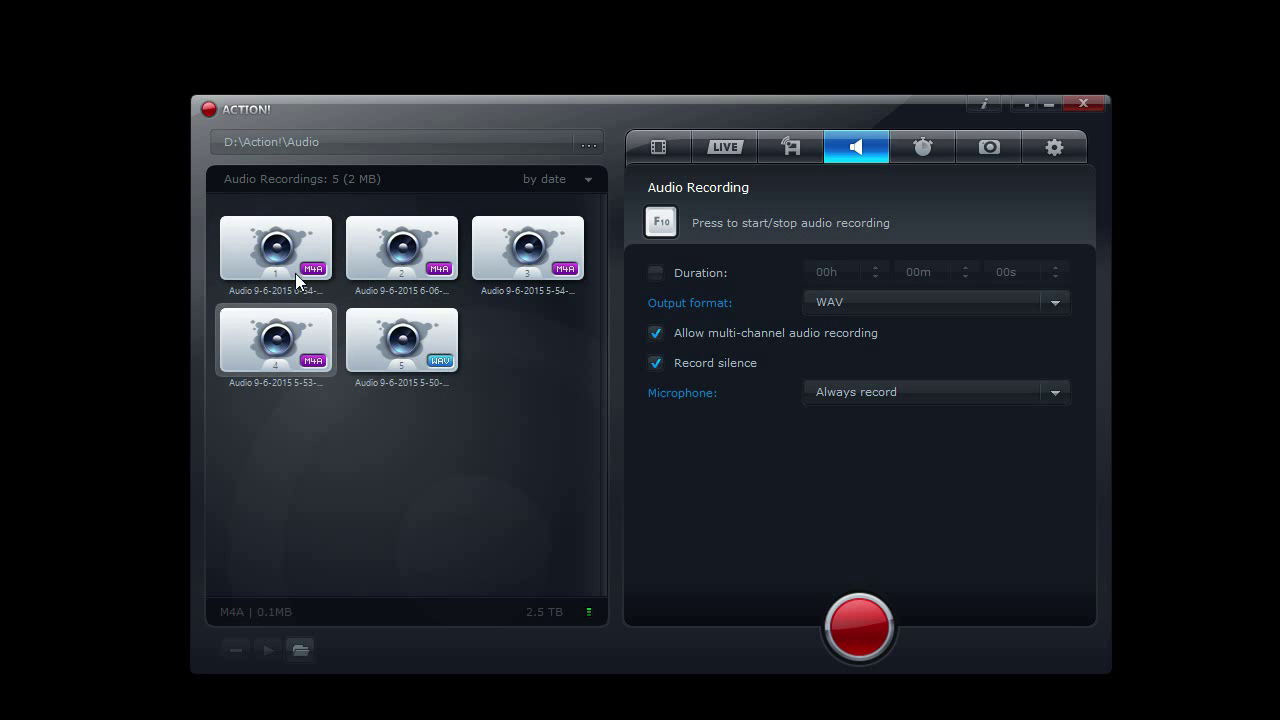
- On the Benchmarking page, view the first benchmark's FPS CSV in WordPad, then close it
left_click(923, 149)
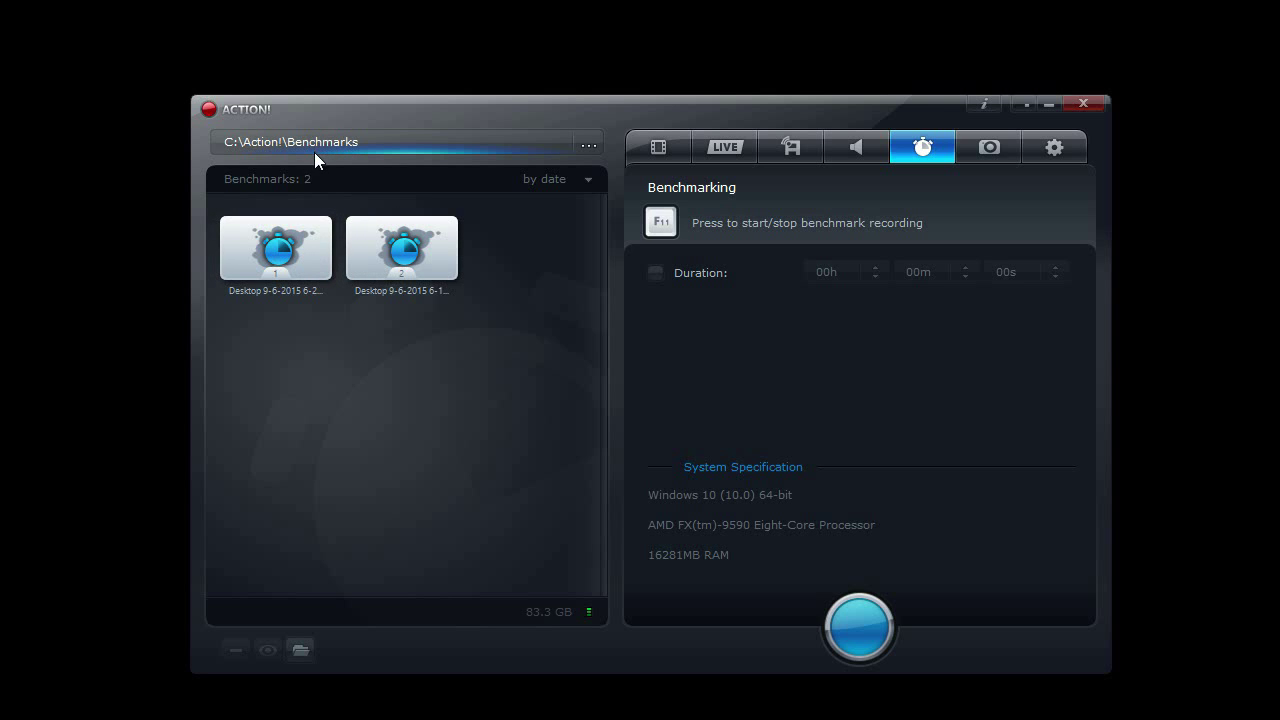
double_click(307, 246)
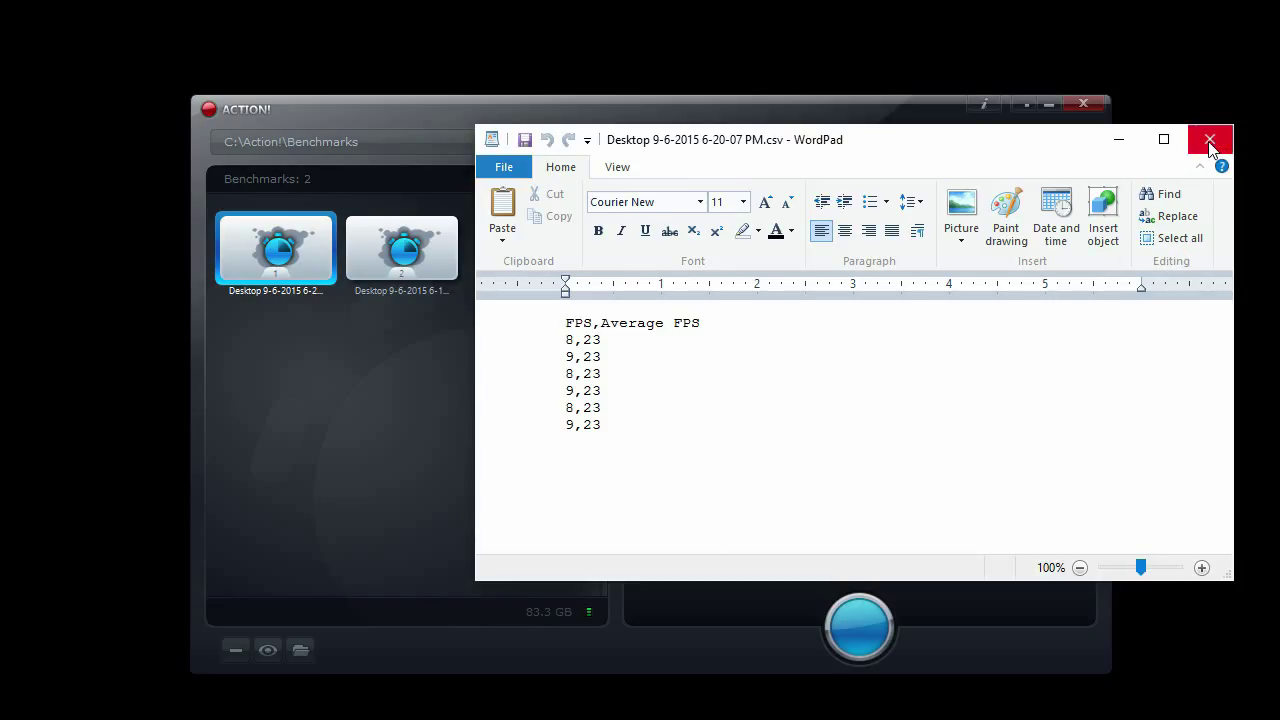
left_click(1210, 147)
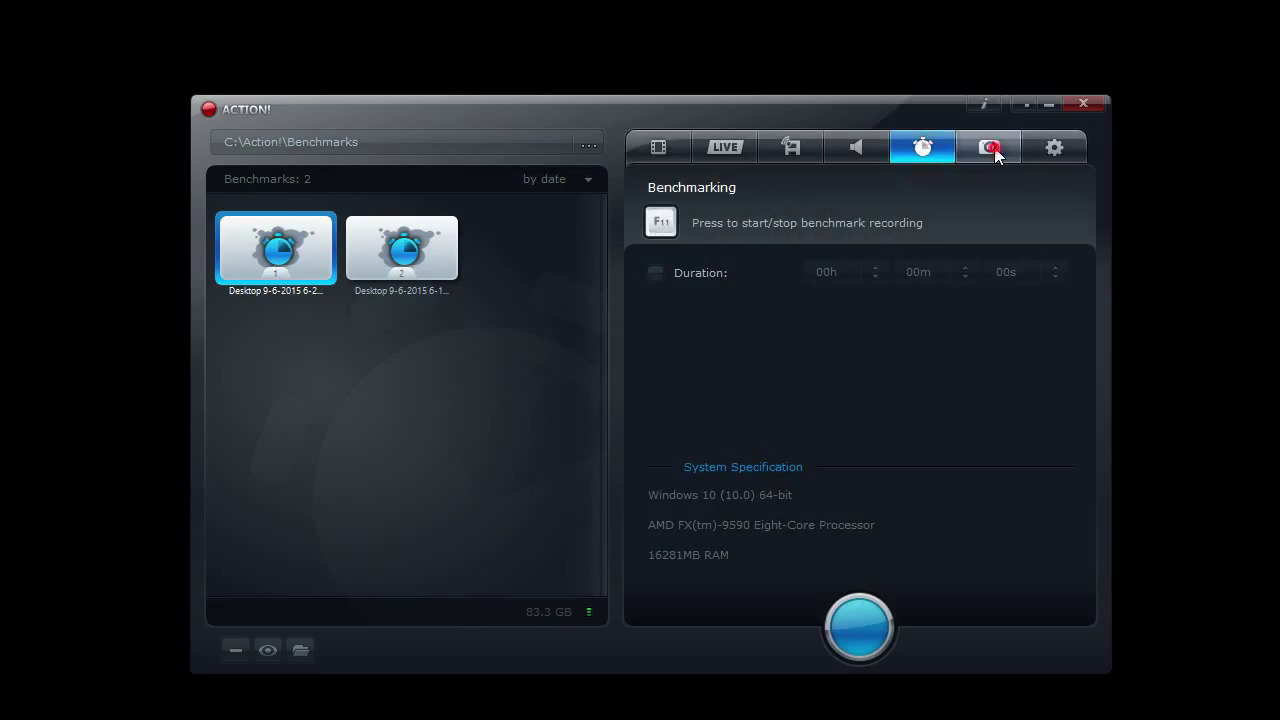
- On the Capture Screenshots page, take two F12 desktop screenshots, bringing the count to 4
left_click(995, 150)
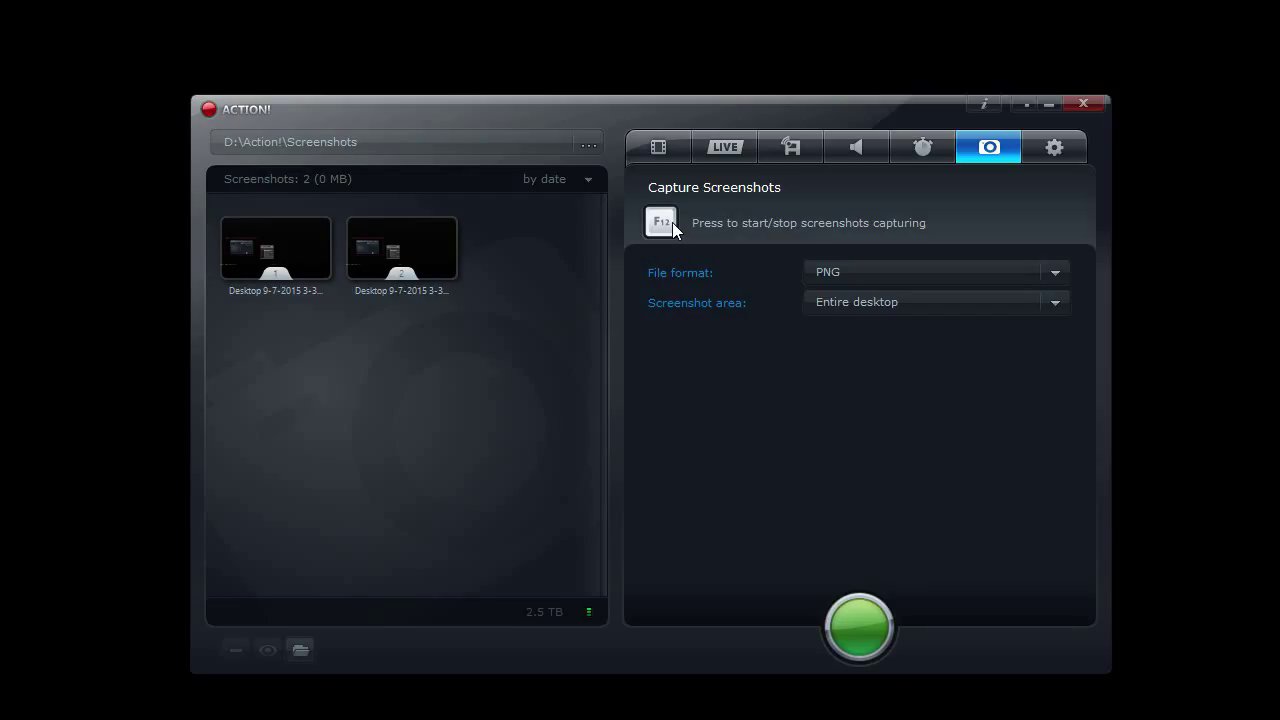
key("F12")
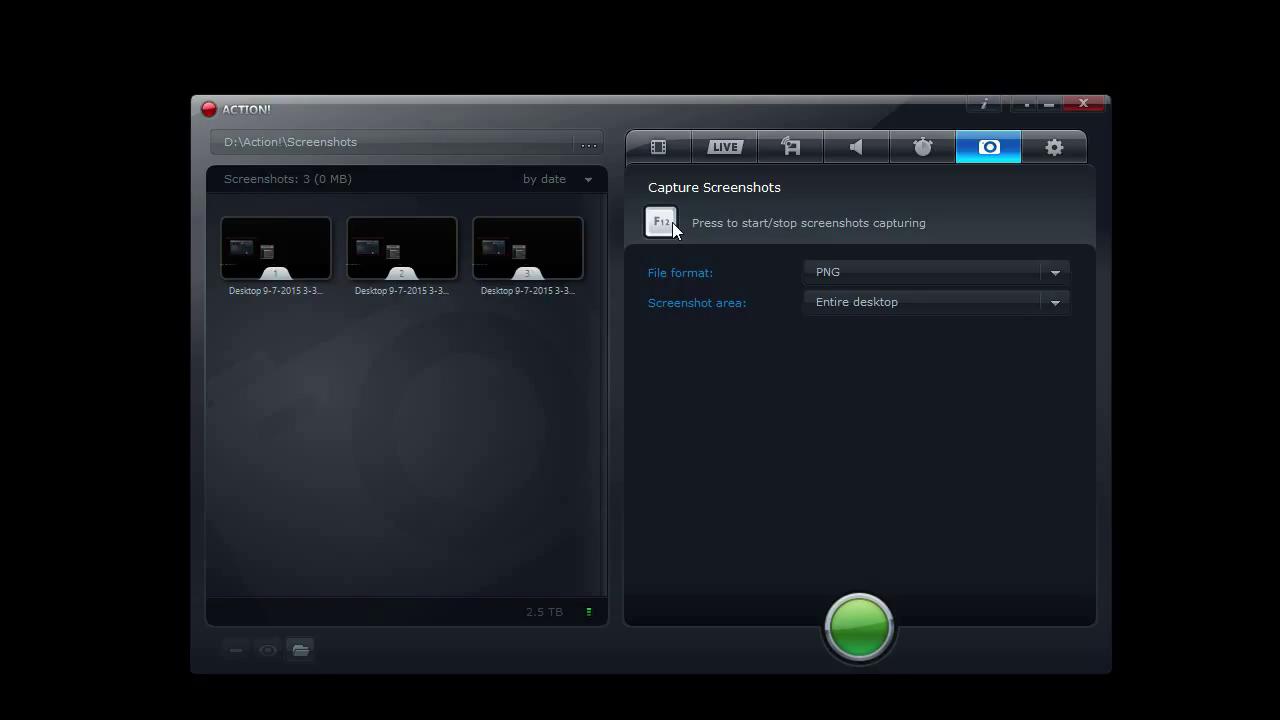
key("F12")
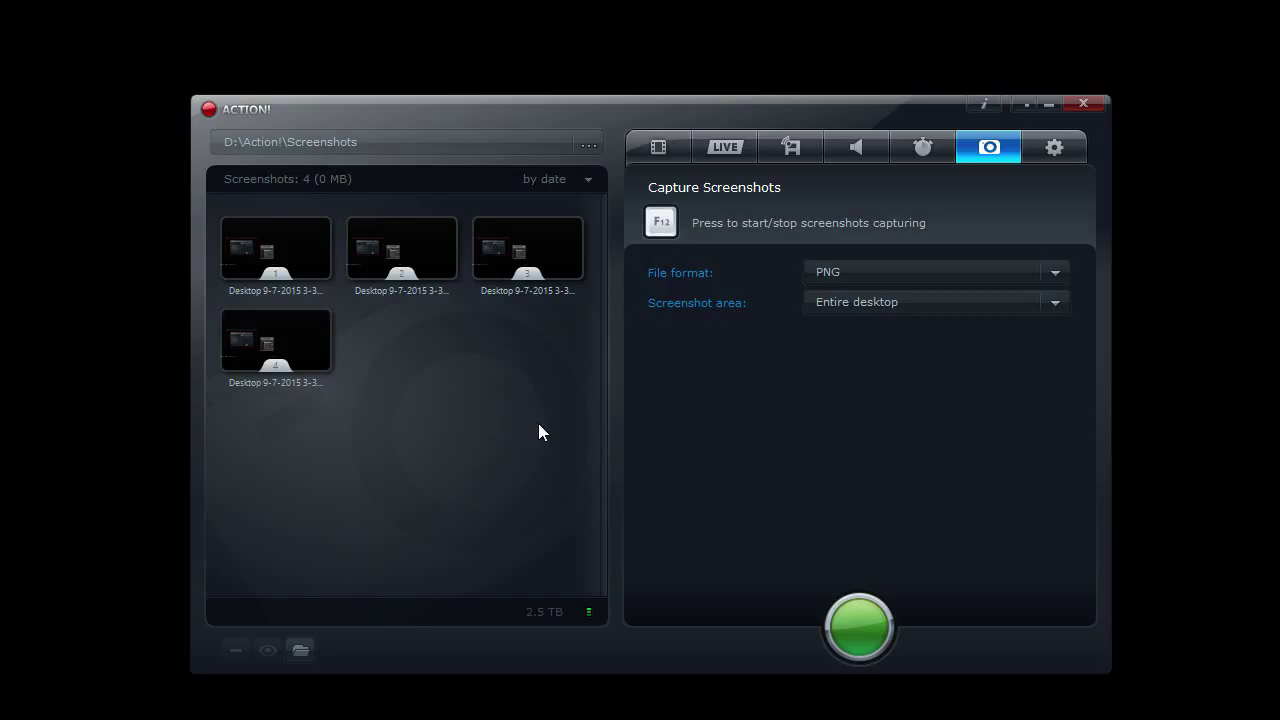
- Select all four screenshot thumbnails and permanently delete them, confirming with OK
left_click(291, 320)
left_click(291, 262, "shift")
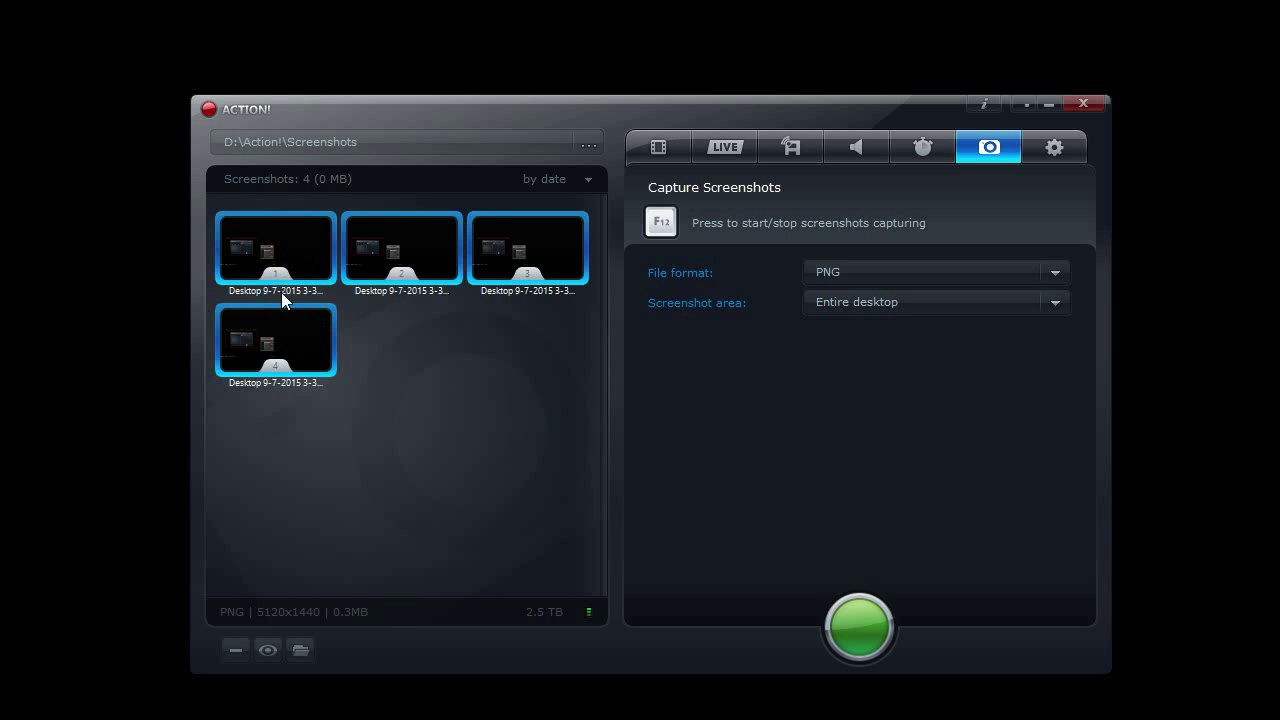
left_click(272, 343)
key("F2")
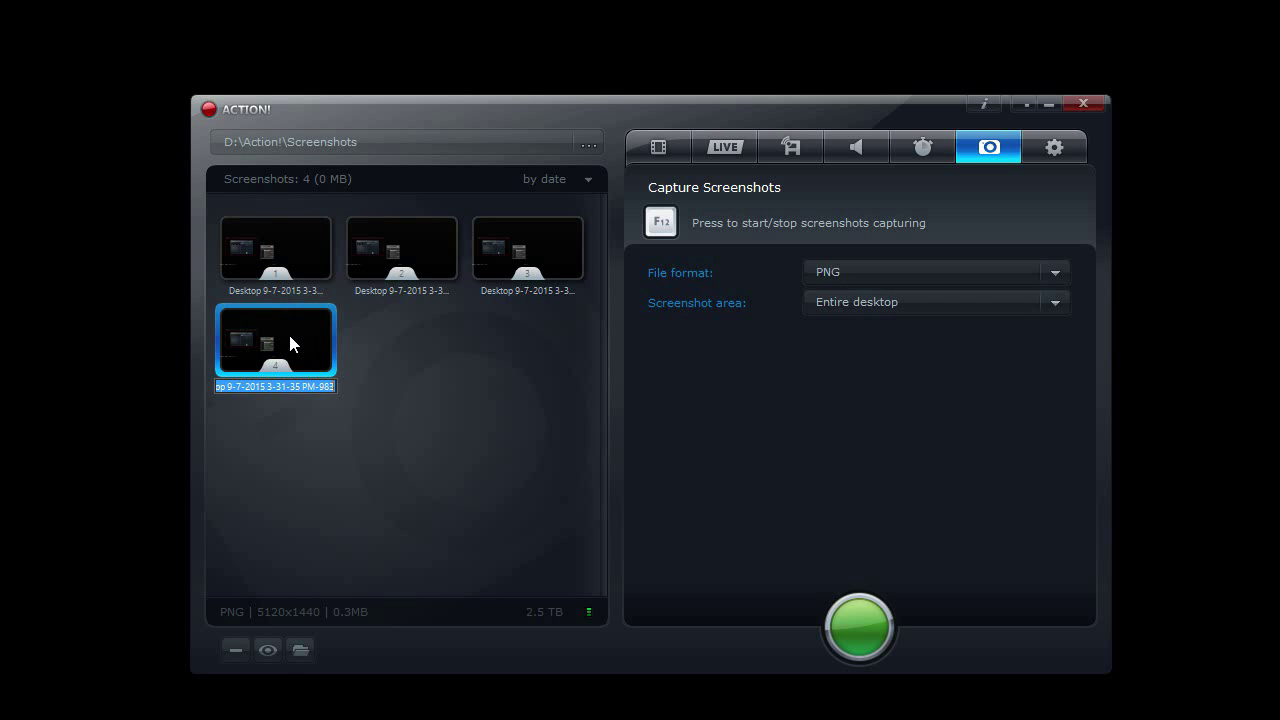
left_click(414, 258, "ctrl")
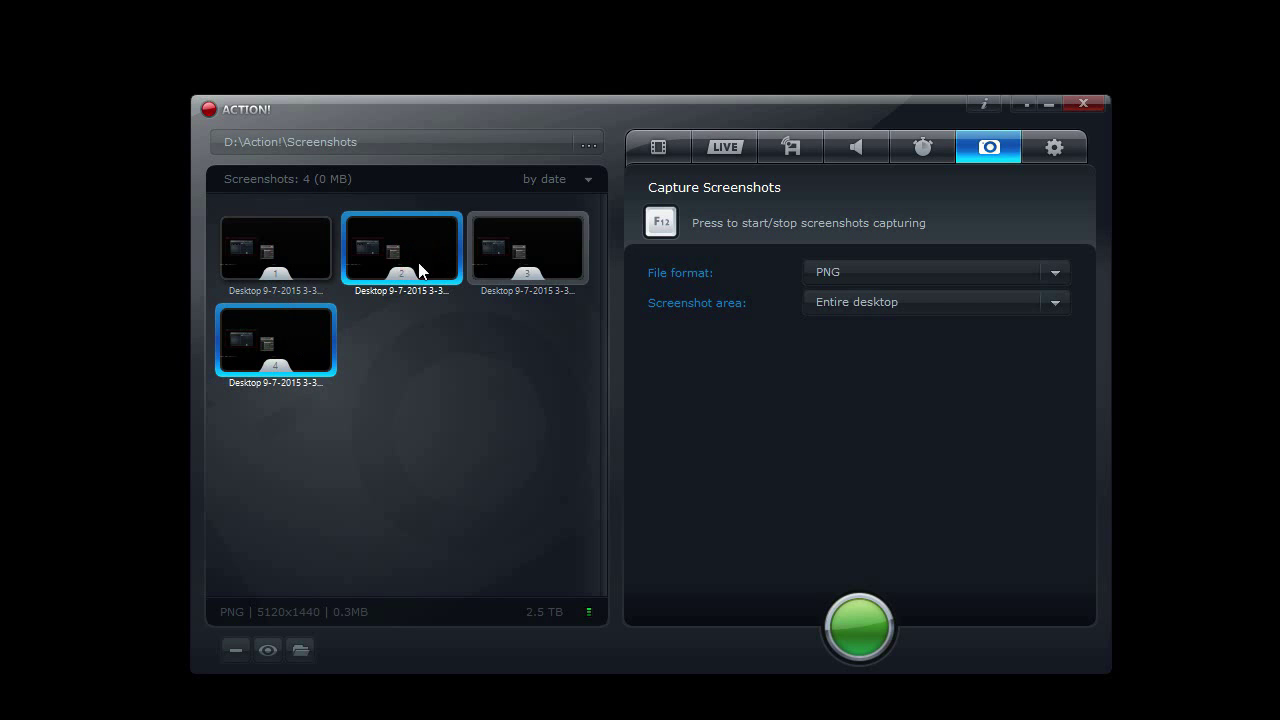
left_click(293, 258, "ctrl")
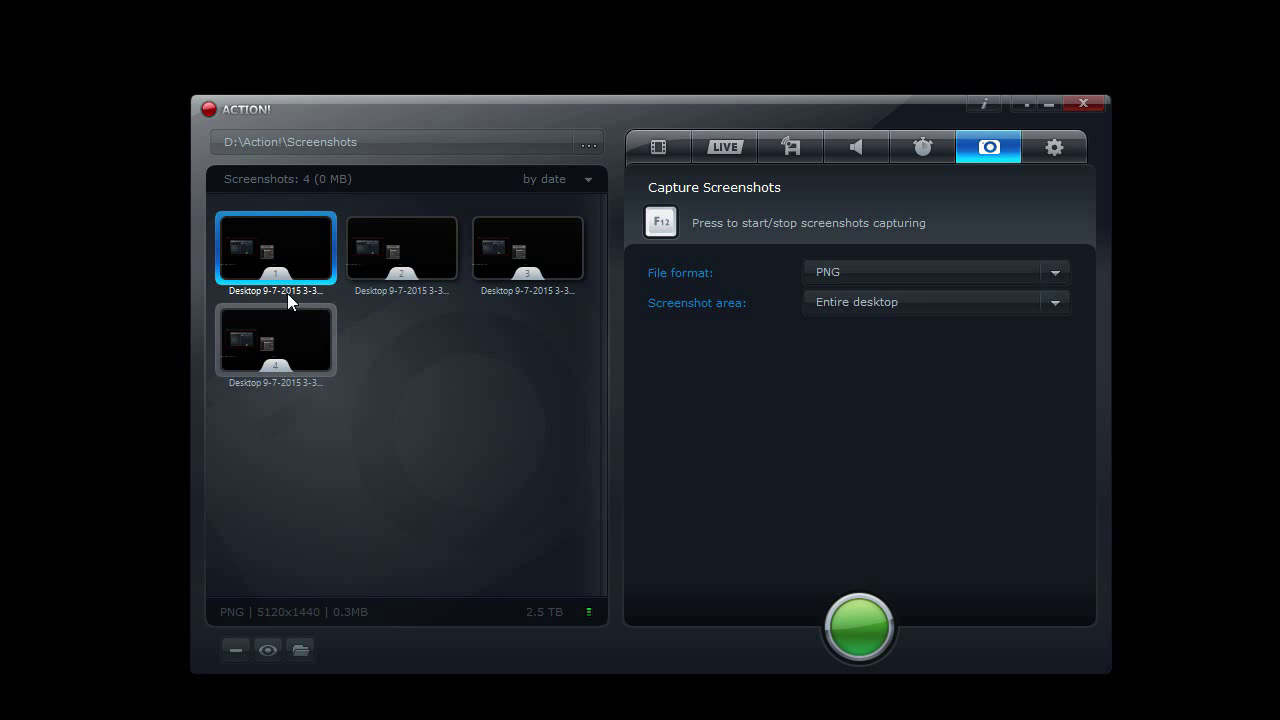
left_click(287, 324, "shift")
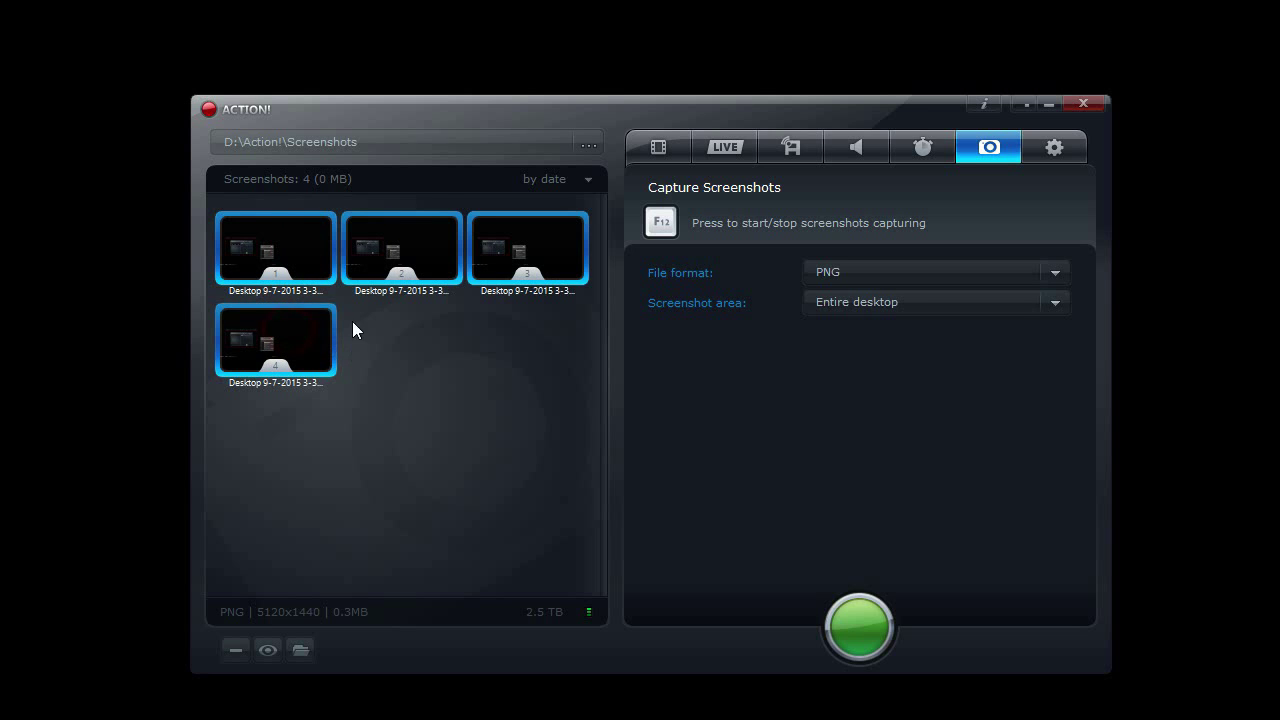
right_click(291, 256)
left_click(340, 464)
left_click(240, 654)
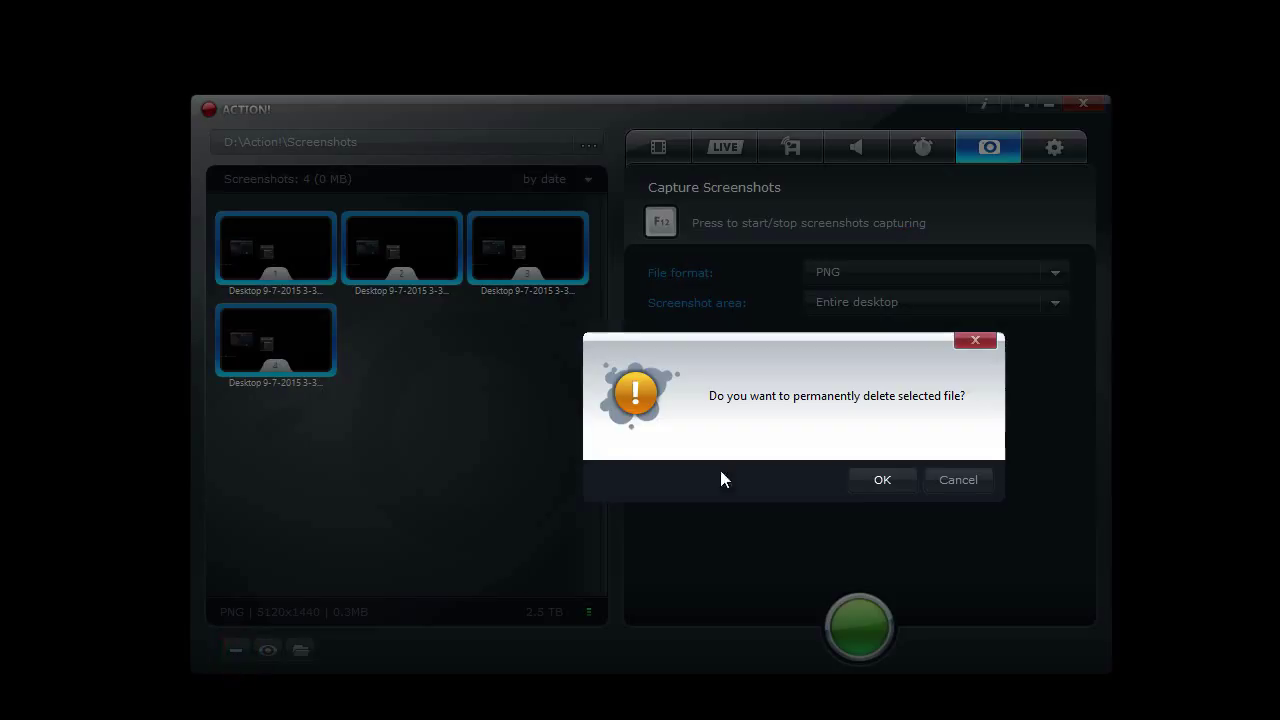
left_click(880, 480)
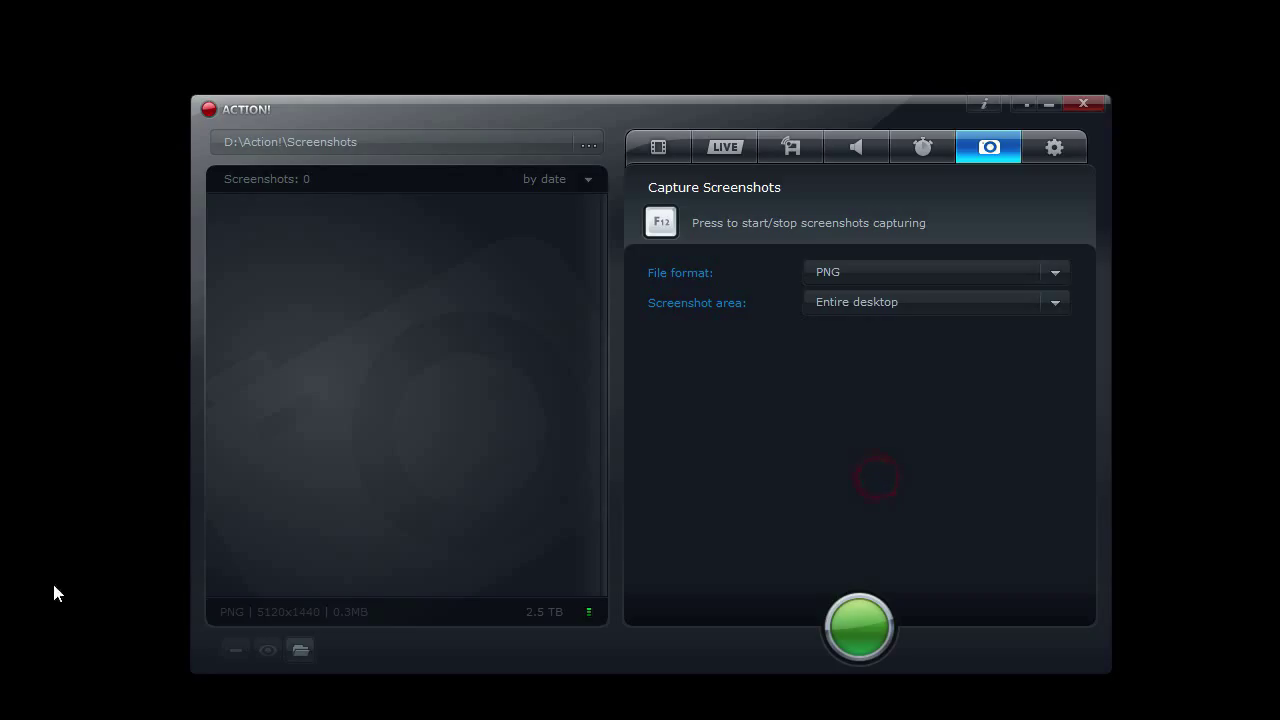
- Review the file format and screenshot area options, keeping PNG and Entire desktop
left_click(846, 272)
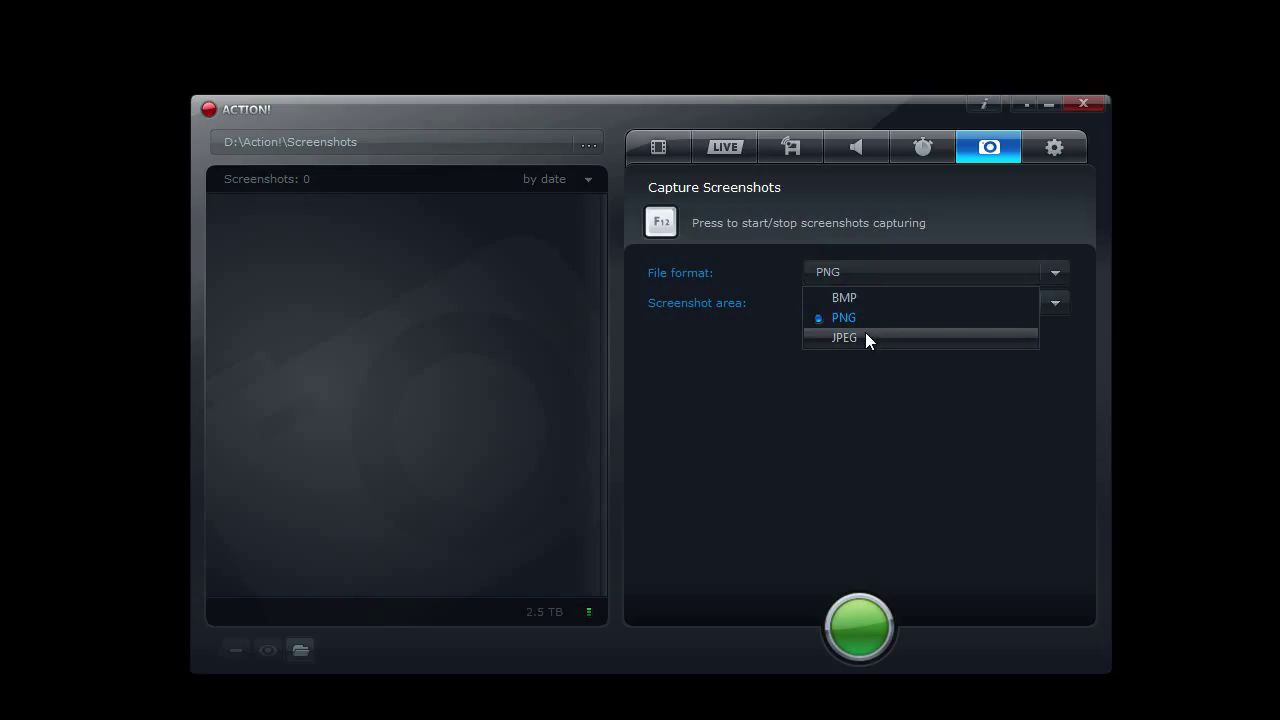
left_click(856, 379)
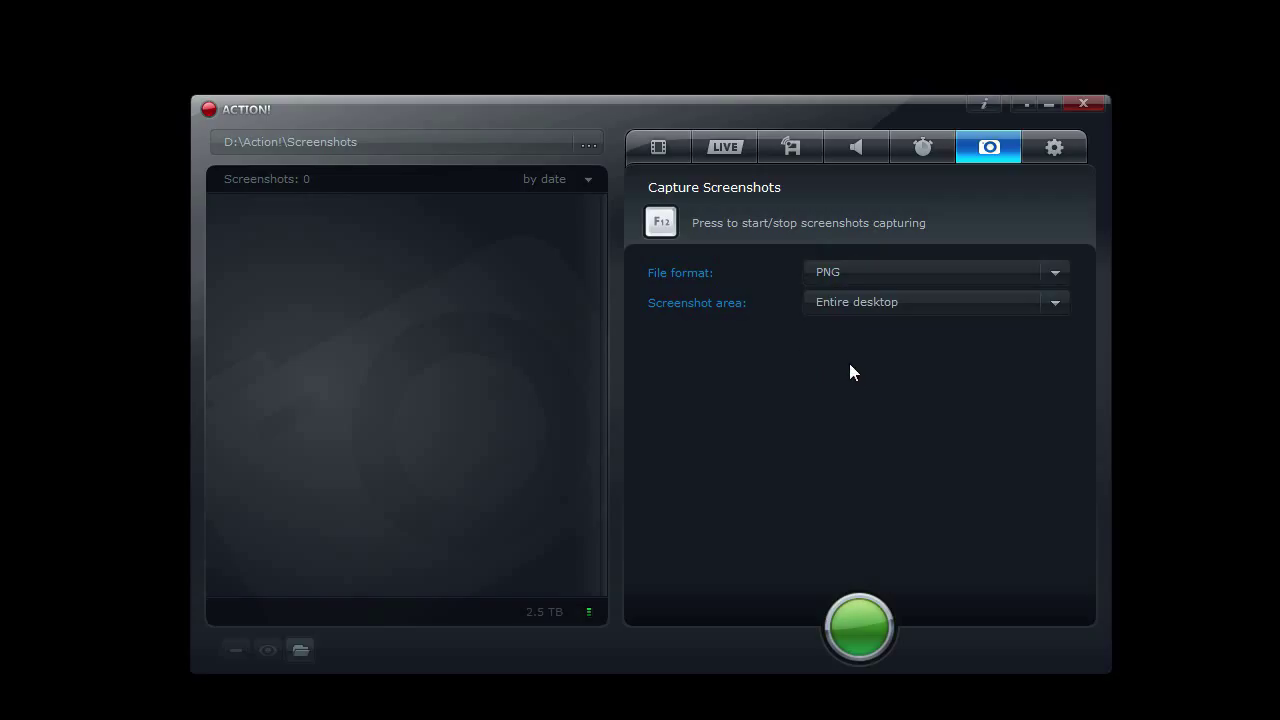
left_click(853, 303)
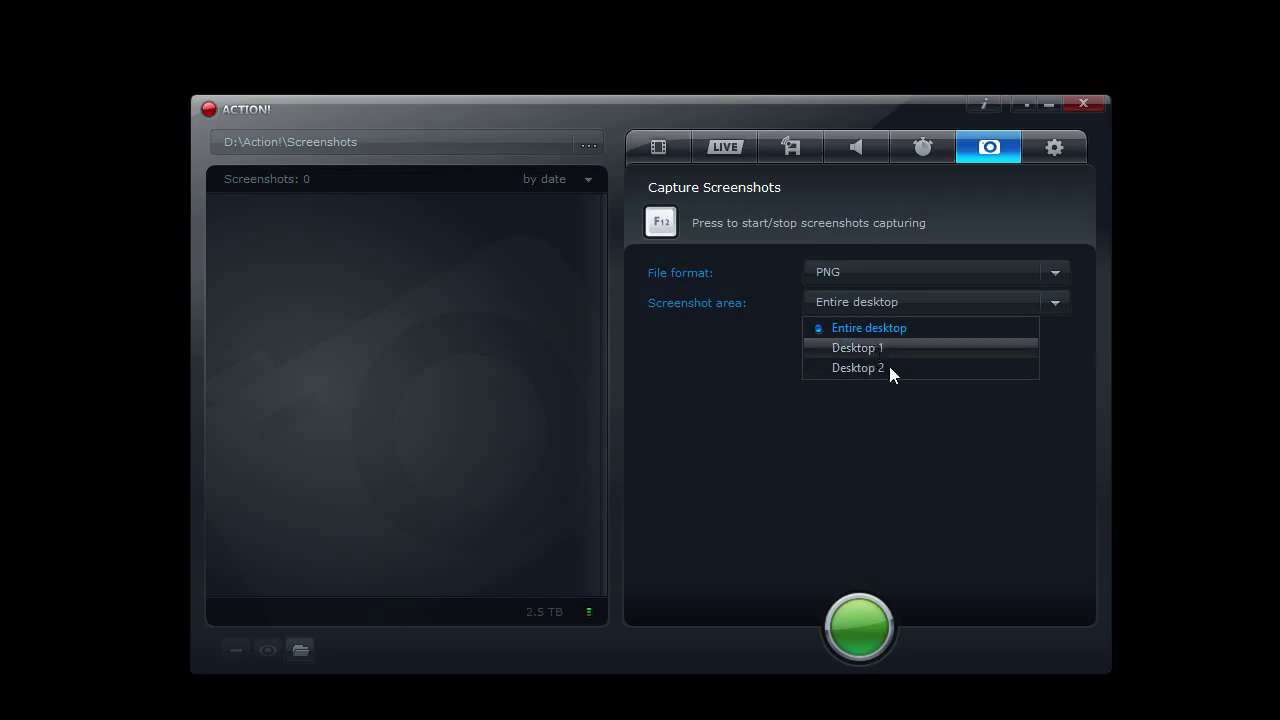
left_click(838, 416)
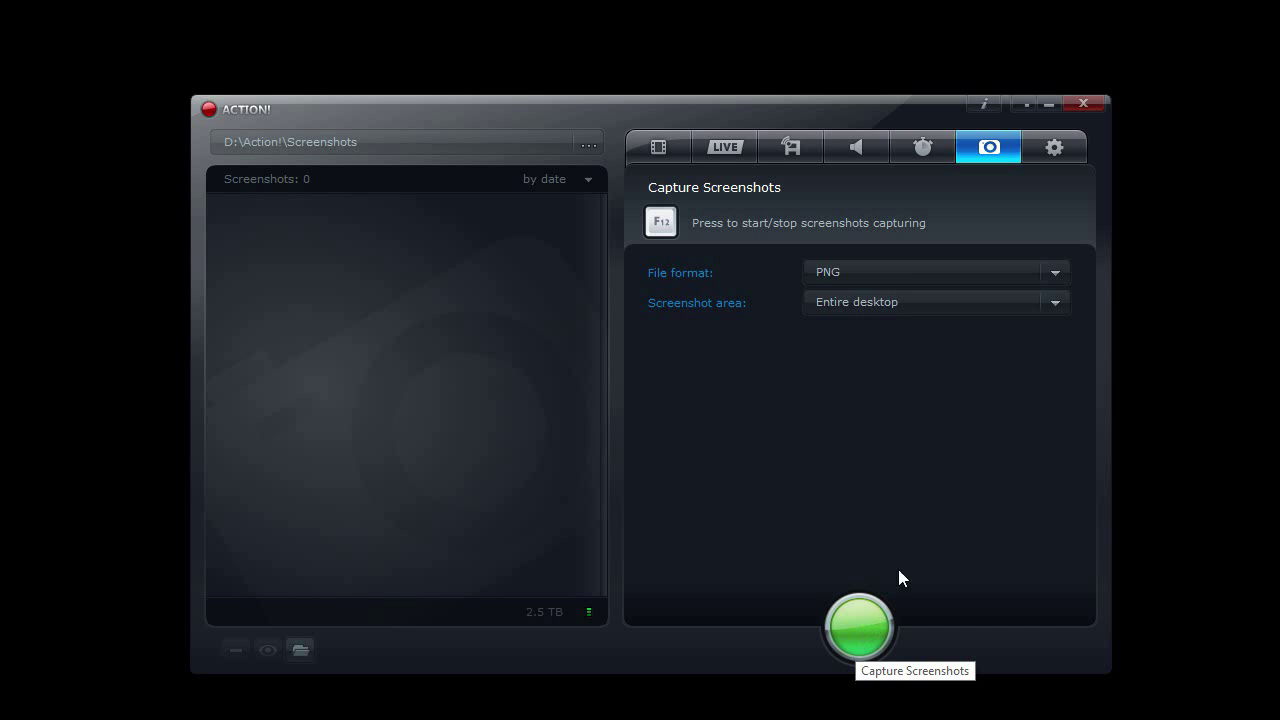
- Pass through the Benchmarking section back to the Audio Recording page with its five recordings
left_click(924, 150)
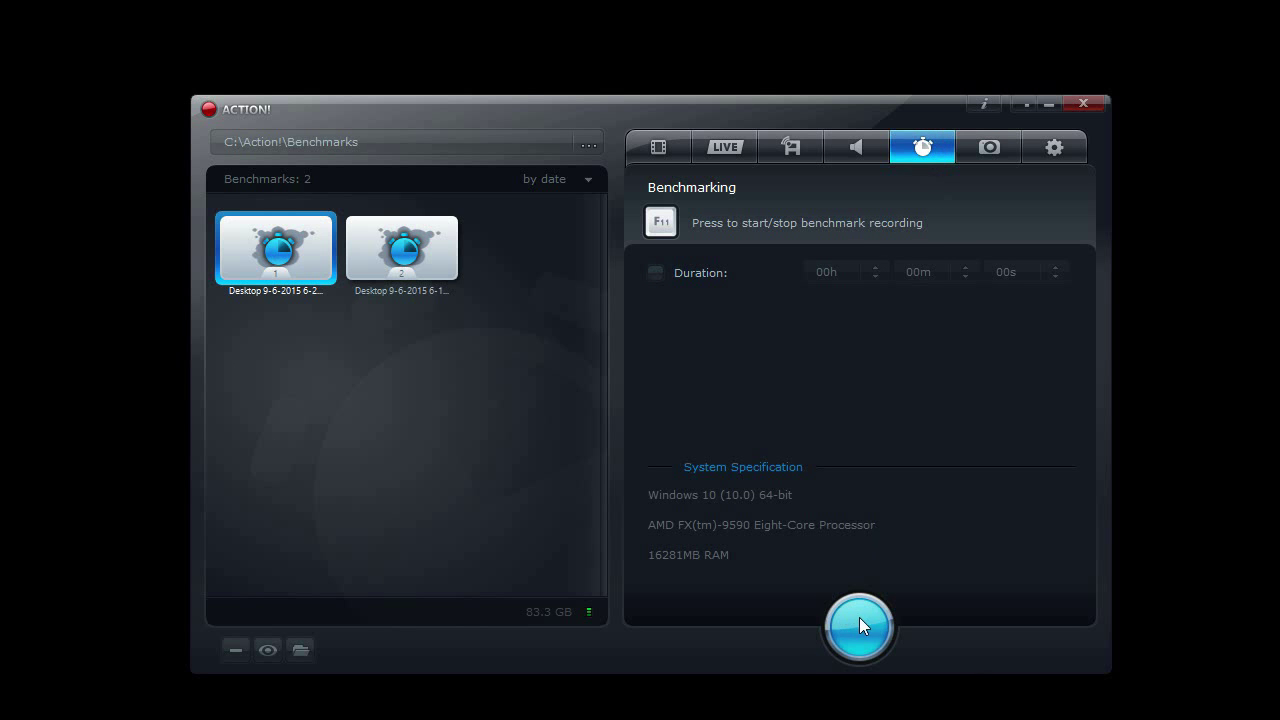
left_click(856, 147)
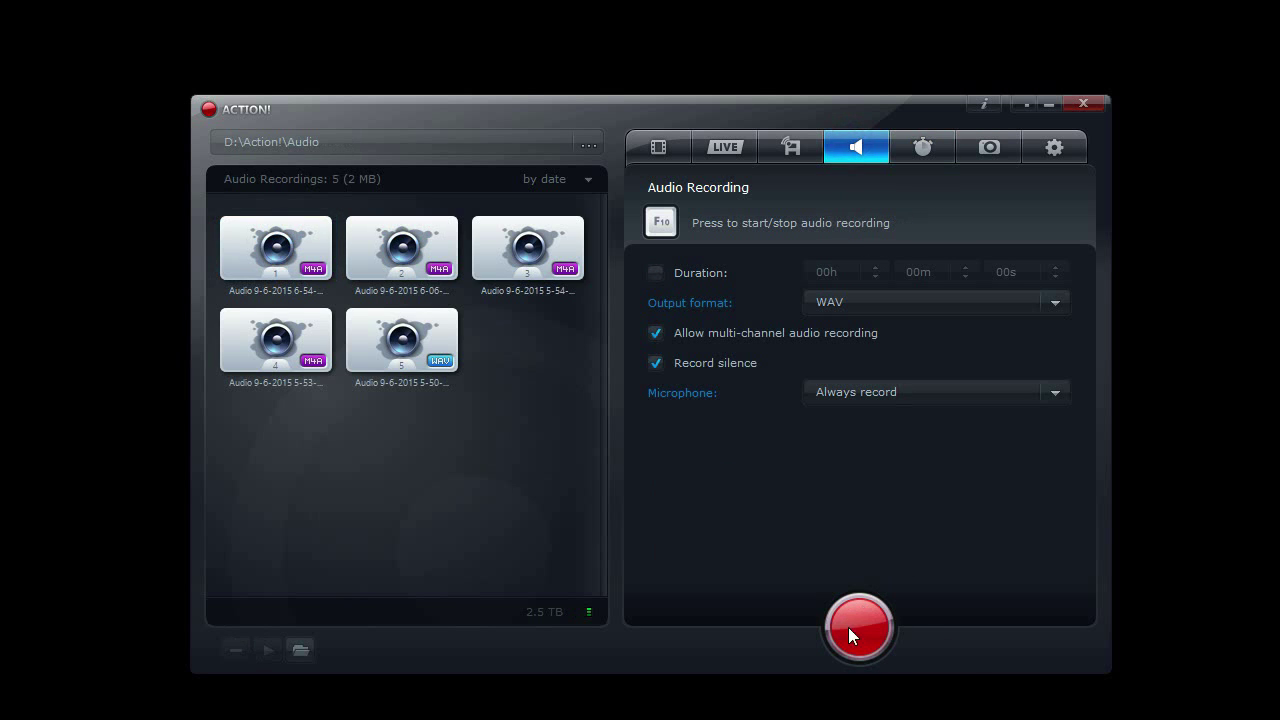